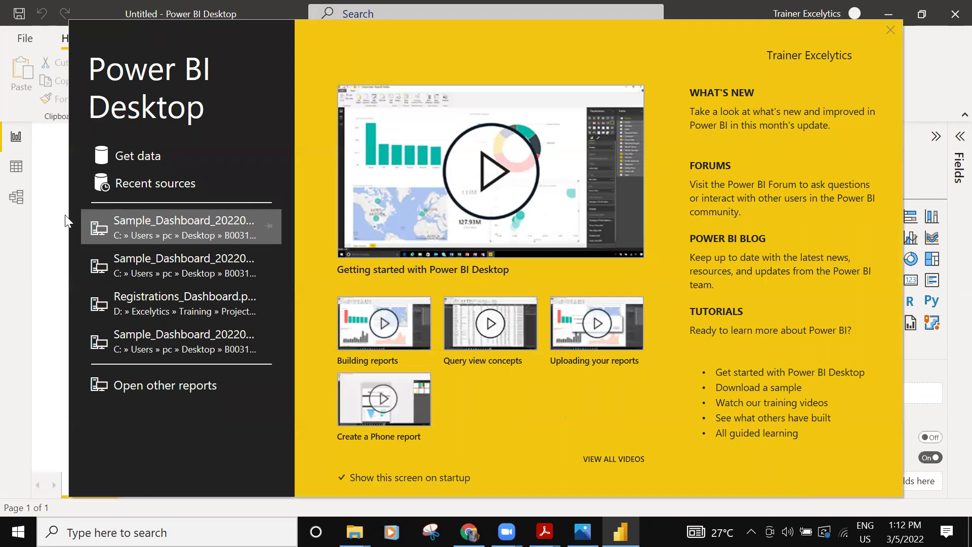
Step: Start a new data connection using the Web source from the Other category
left_click(149, 155)
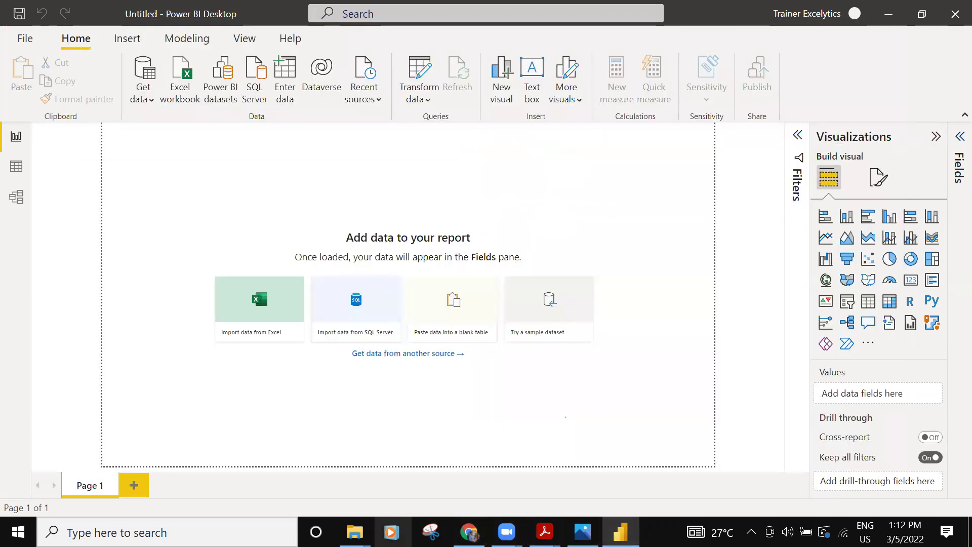
mouse_move(355, 532)
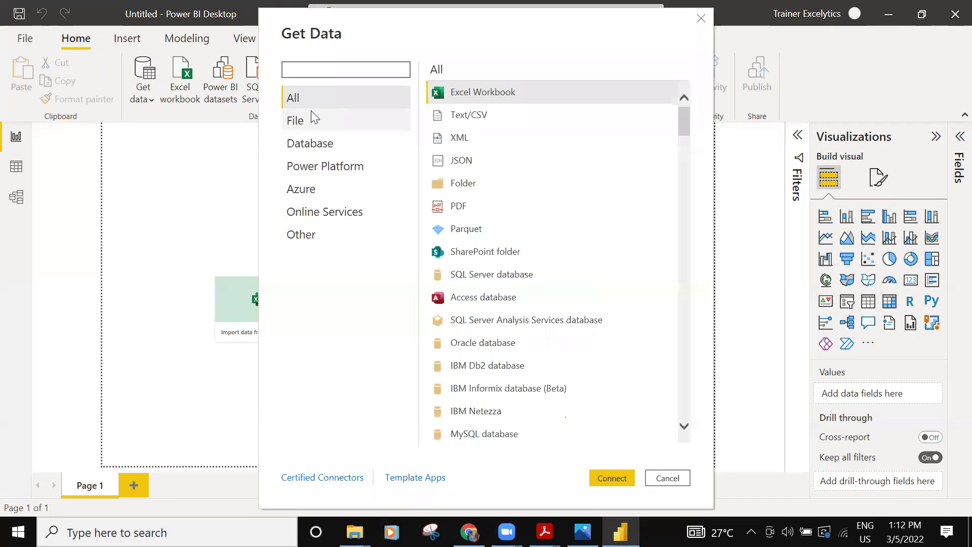
left_click(304, 237)
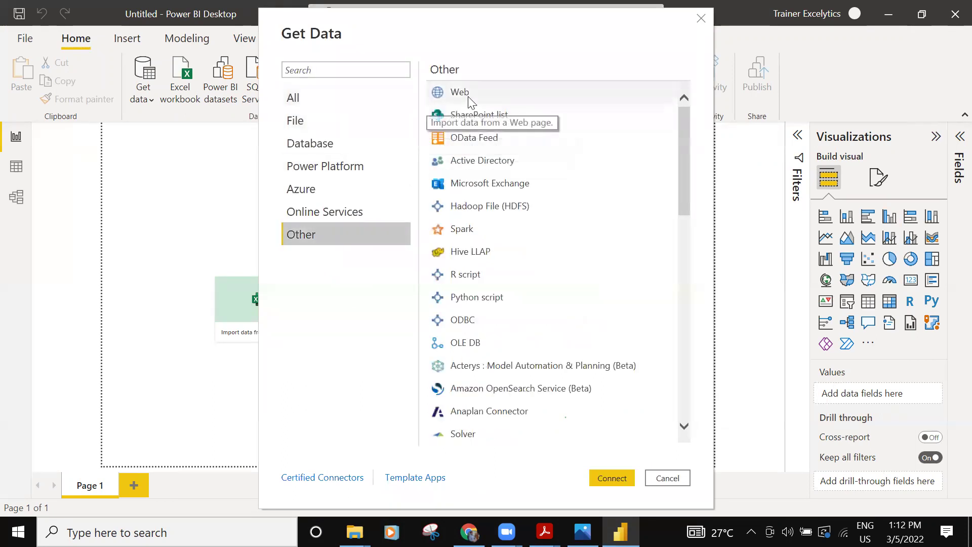
left_click(446, 92)
left_click(595, 477)
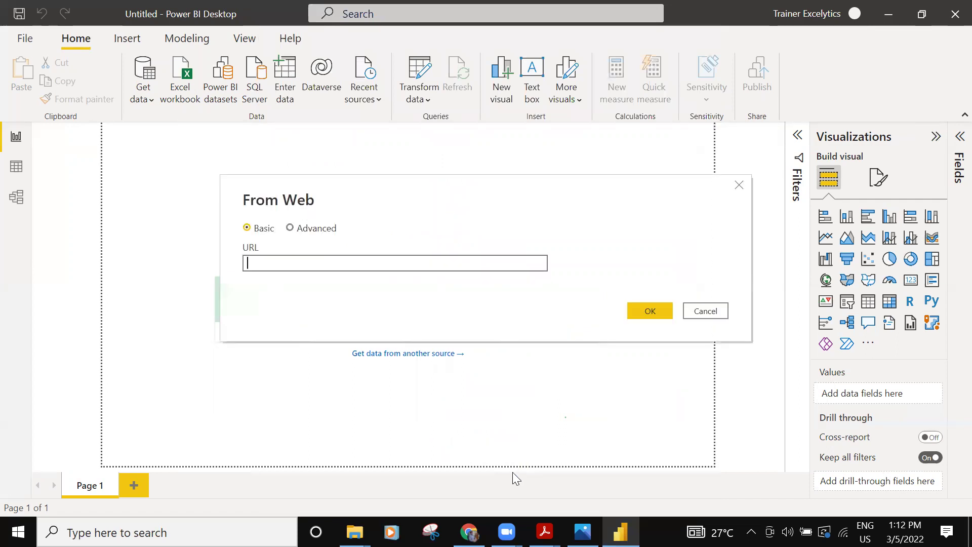
type("https://covid19.who.int/WHO-COVID-19-global-data.csv")
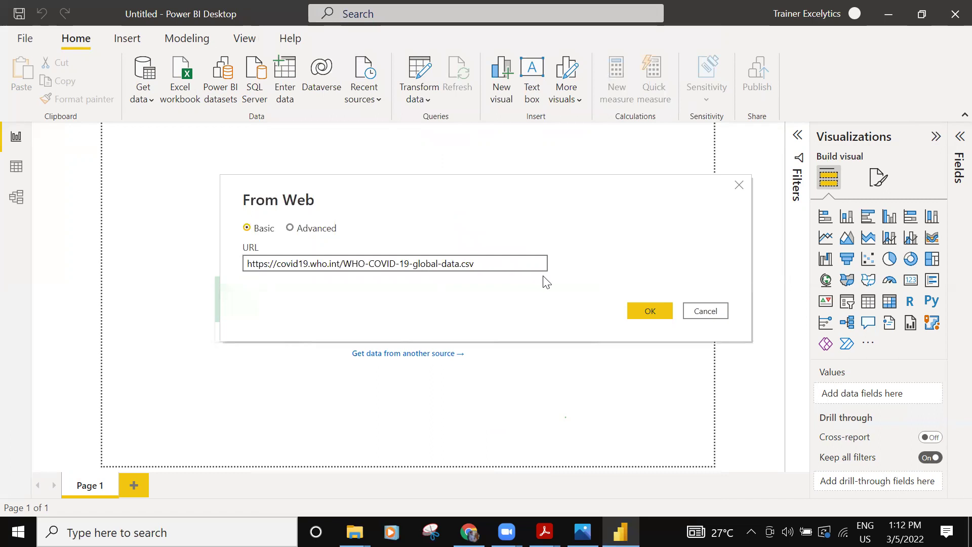
left_click(648, 308)
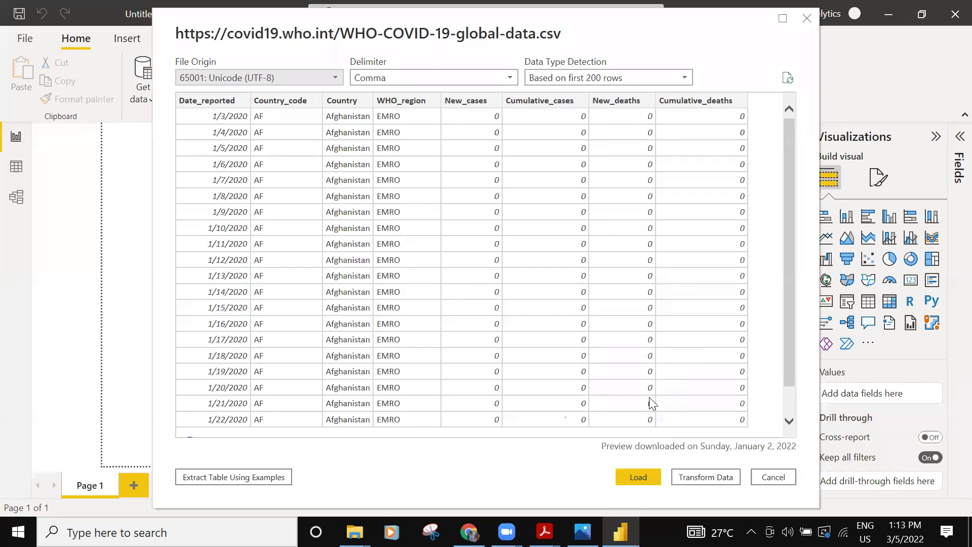
left_click(639, 478)
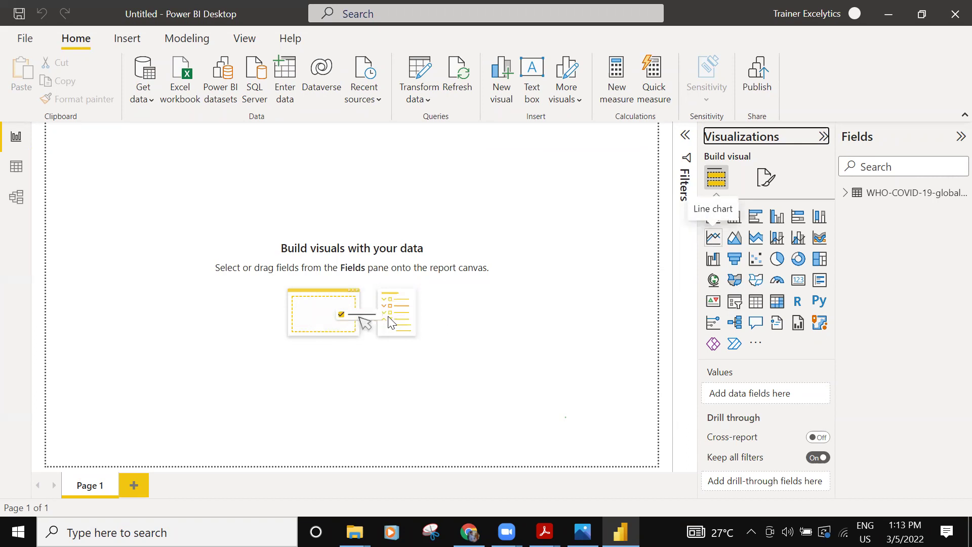
Step: Build an enlarged line chart of New_cases by Date_reported, using the plain date instead of the date hierarchy
left_click(714, 237)
left_click_drag(146, 232, 428, 410)
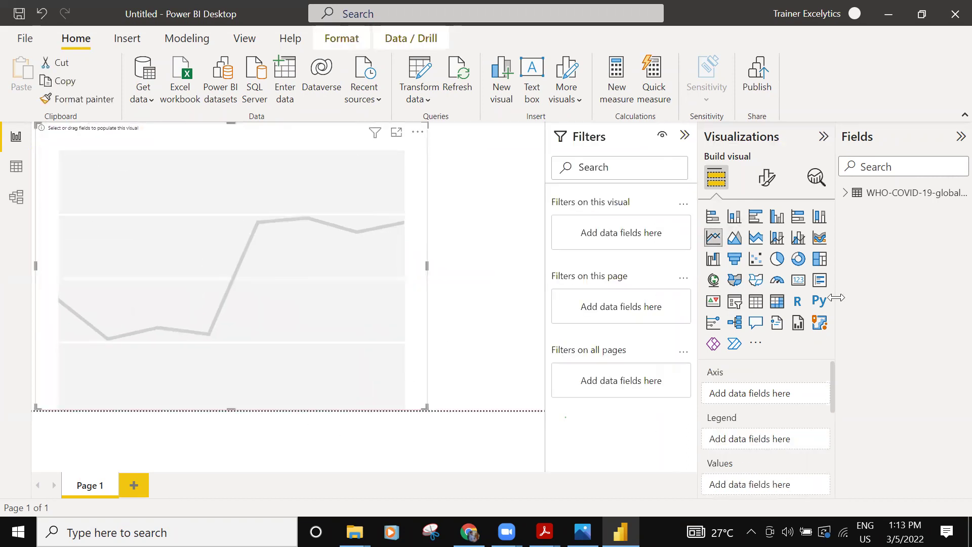
left_click(844, 194)
left_click_drag(776, 374, 749, 401)
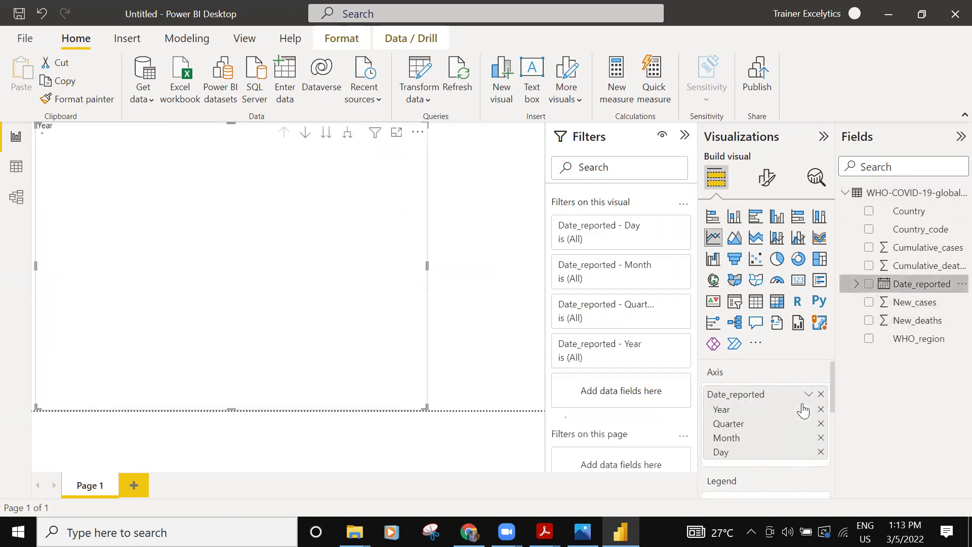
left_click(808, 394)
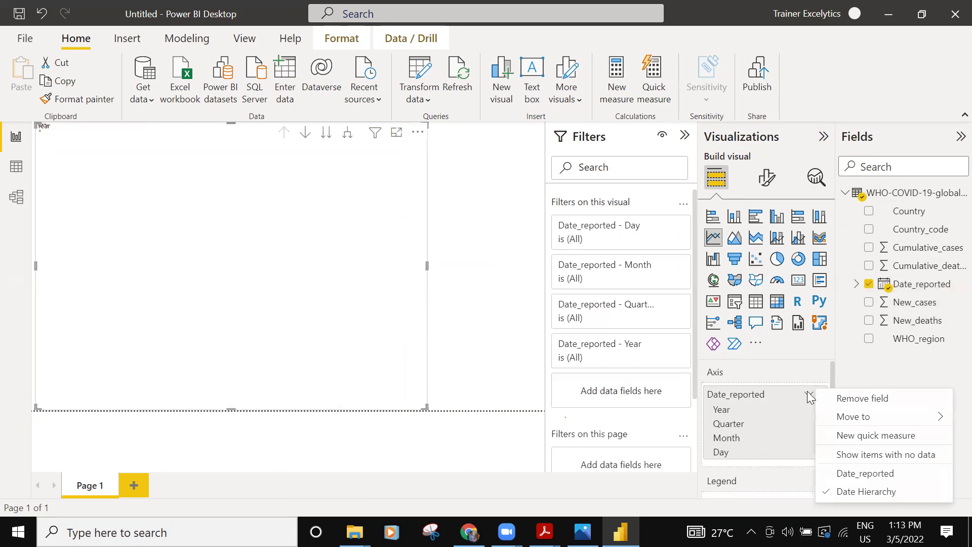
left_click(847, 475)
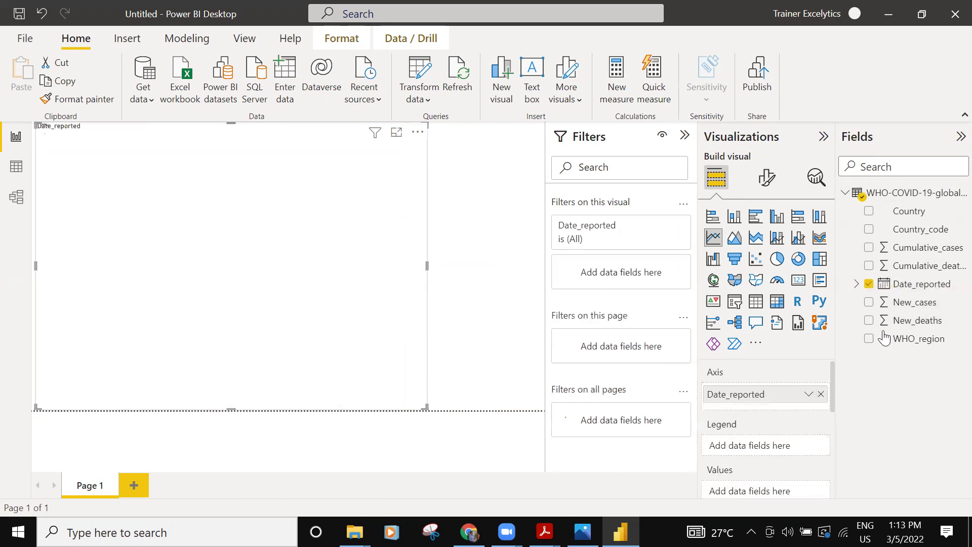
left_click_drag(915, 302, 766, 484)
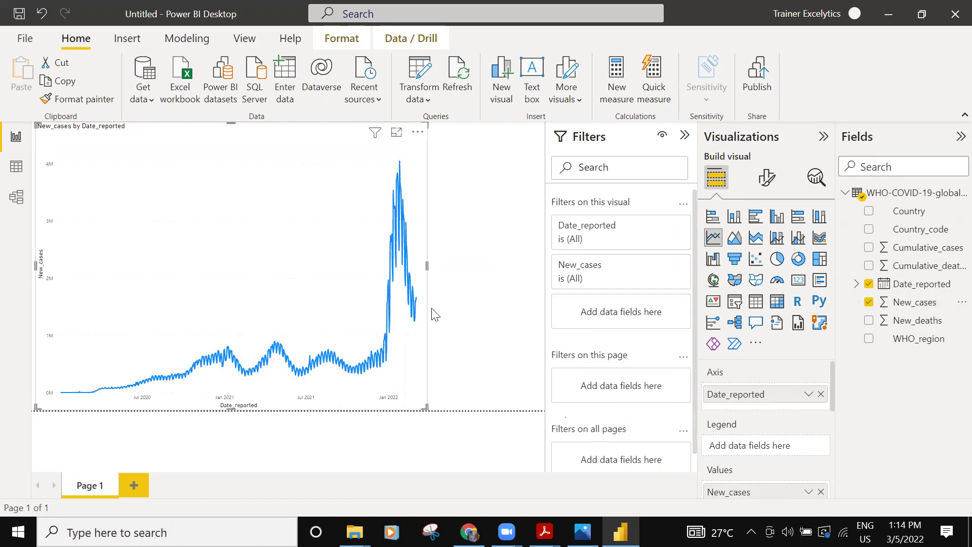
Step: Add a Country slicer beside the line chart and filter the page to India
left_click(493, 263)
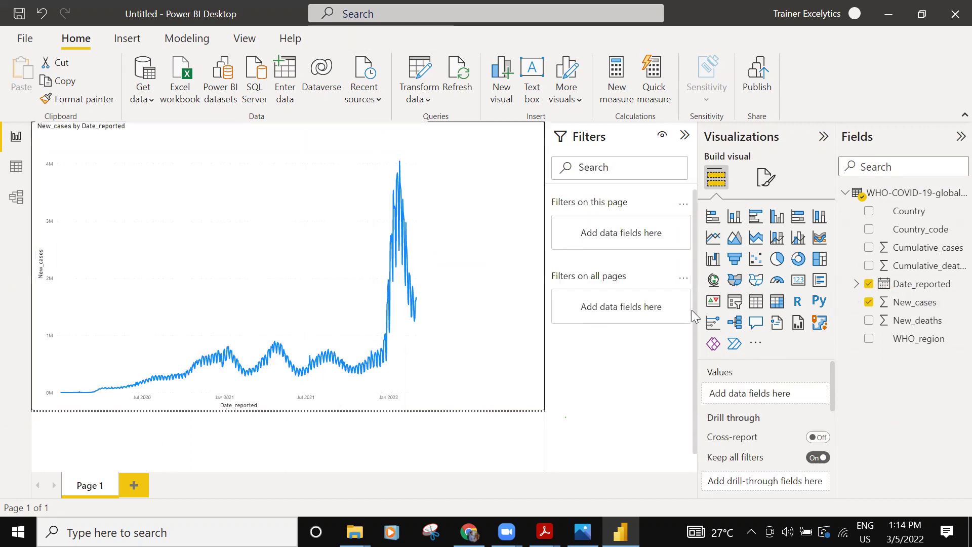
left_click(735, 304)
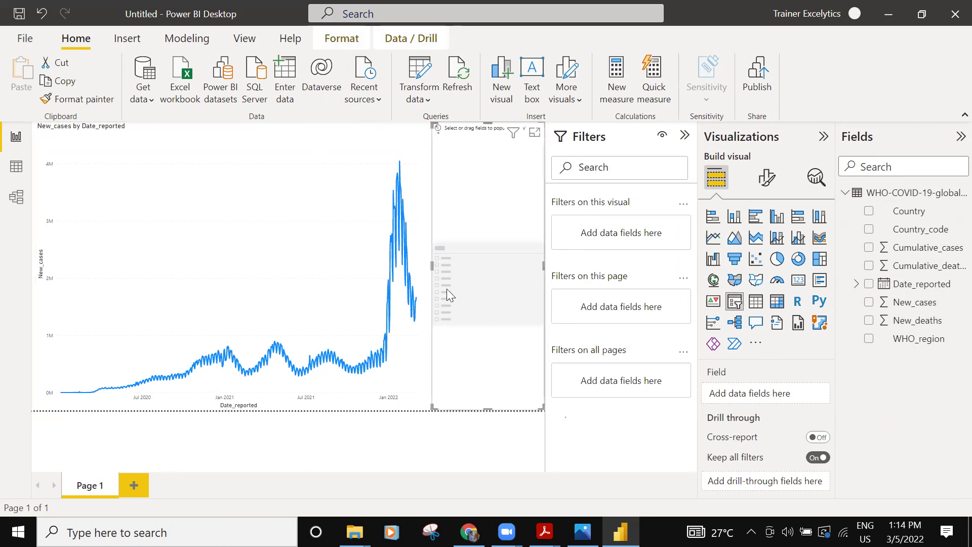
left_click(869, 212)
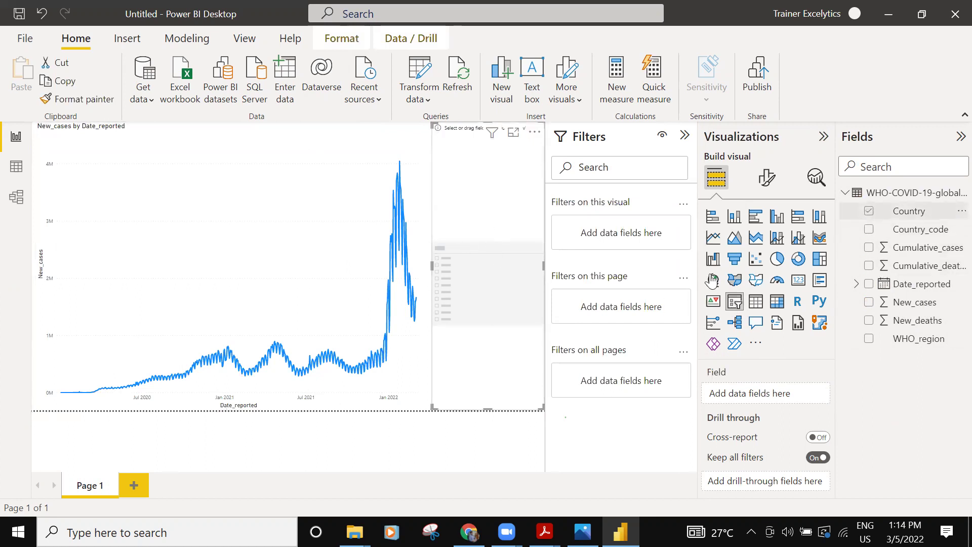
scroll(470, 289, "down", 15)
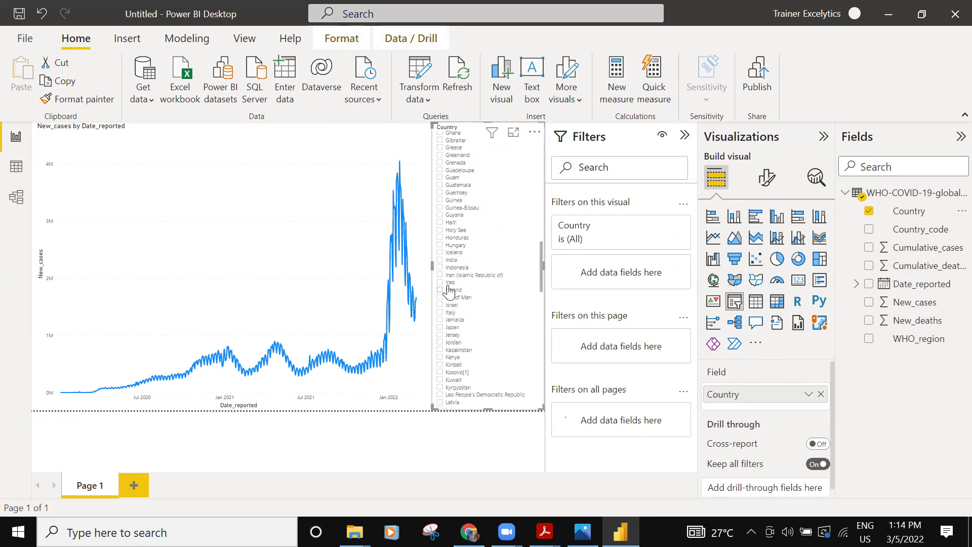
left_click(440, 260)
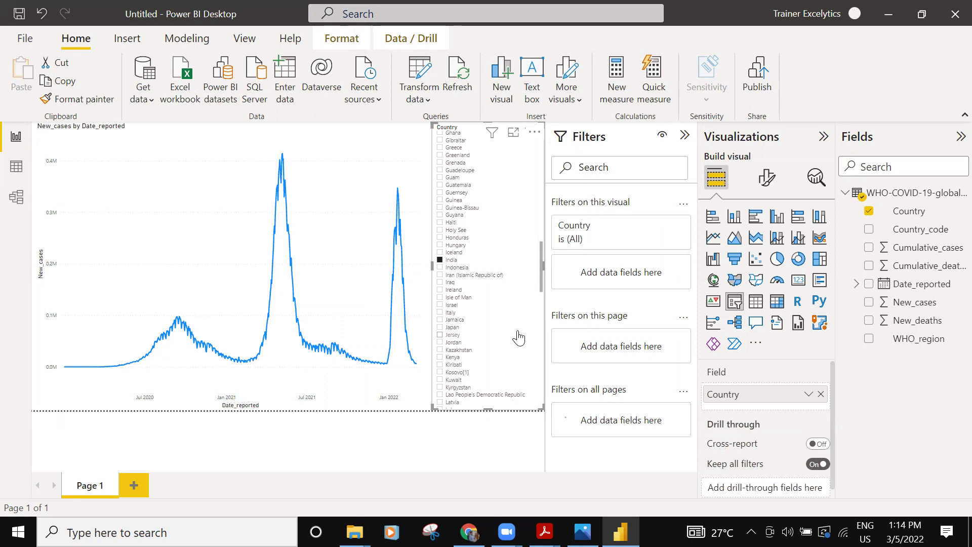
Step: Add a second report page with a full-width map visual plotting New_cases by Country
left_click(131, 488)
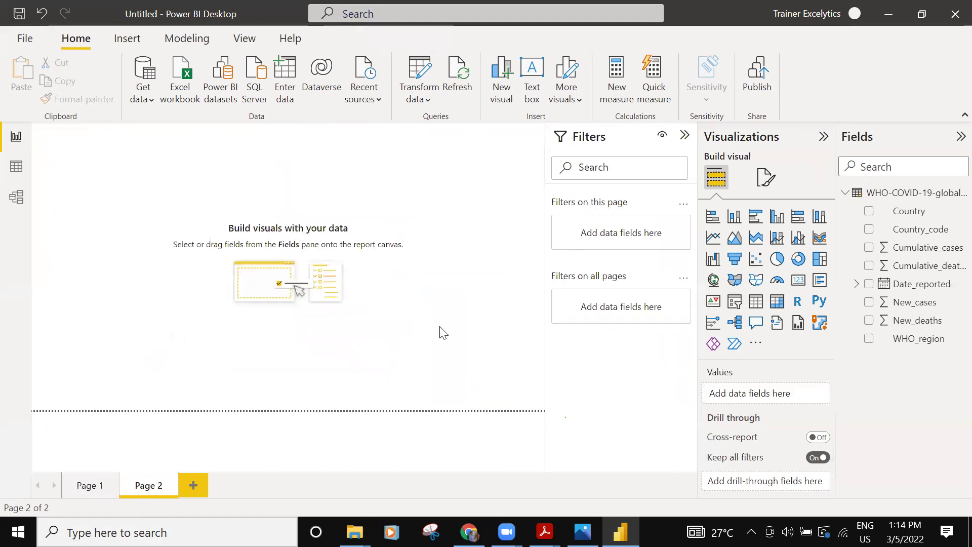
left_click(714, 281)
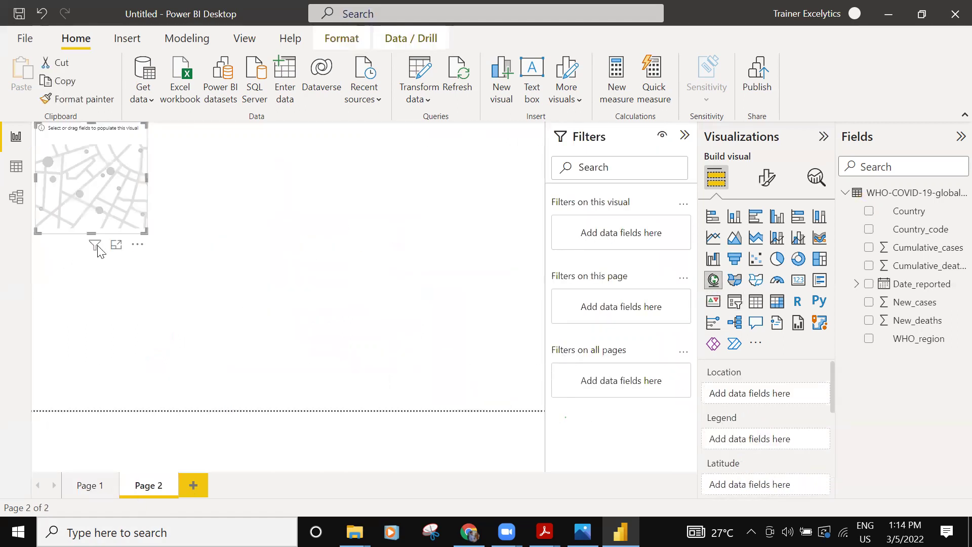
left_click_drag(146, 231, 456, 425)
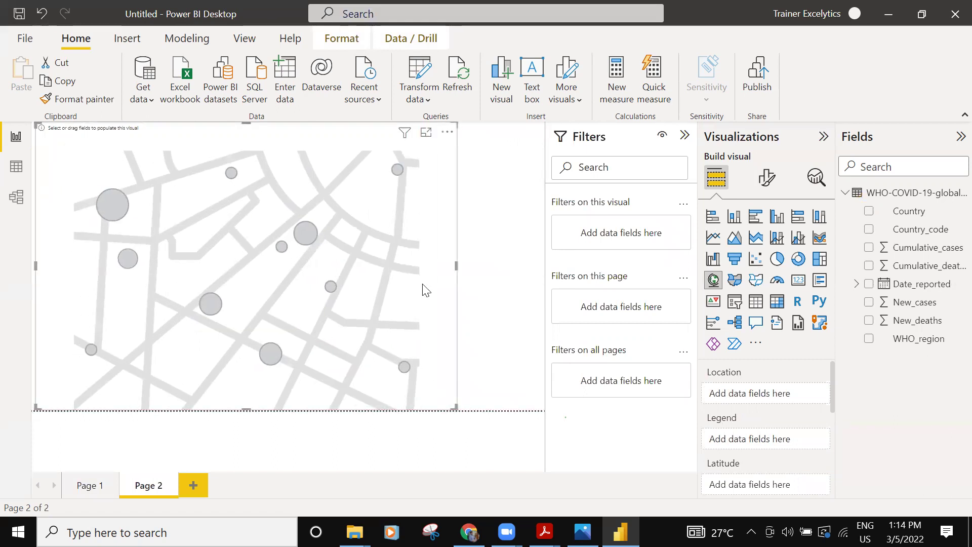
left_click_drag(456, 265, 543, 276)
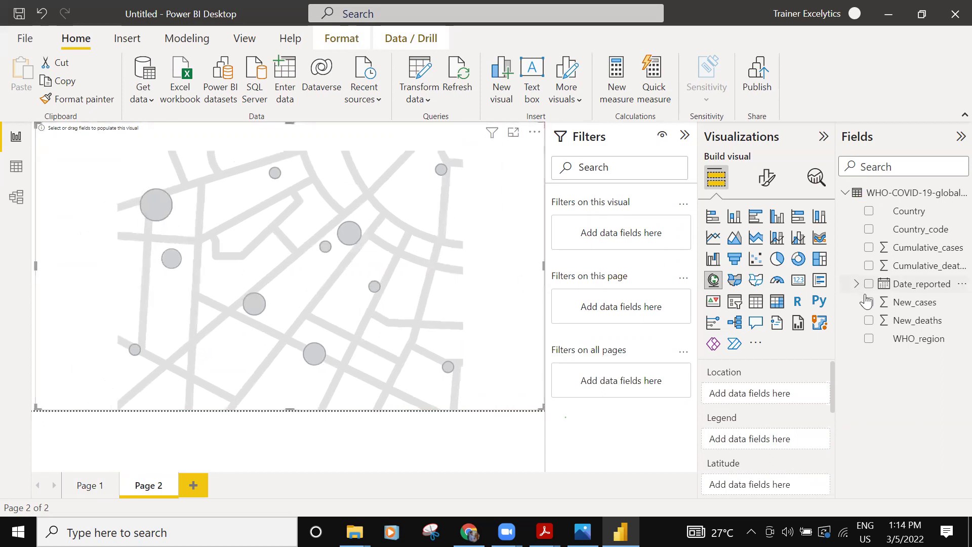
left_click(870, 211)
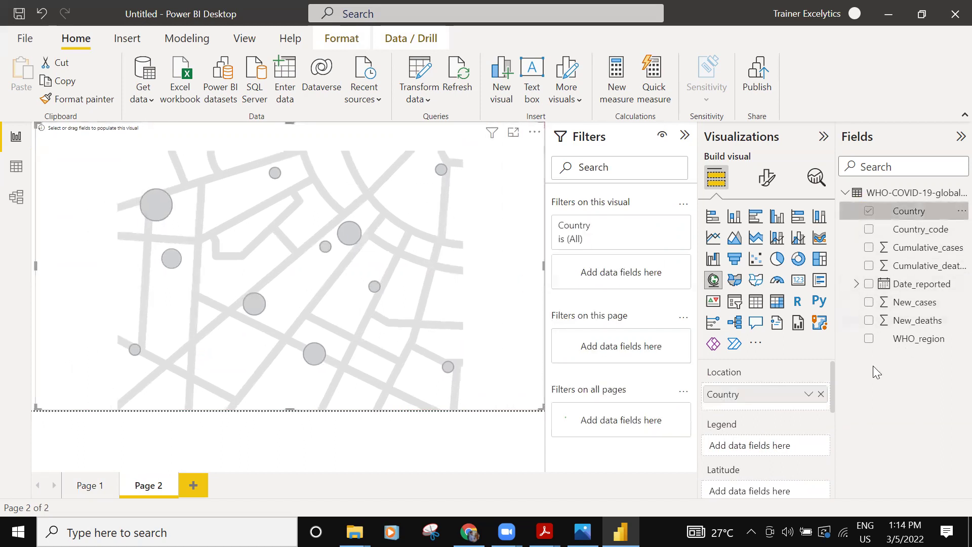
left_click(869, 304)
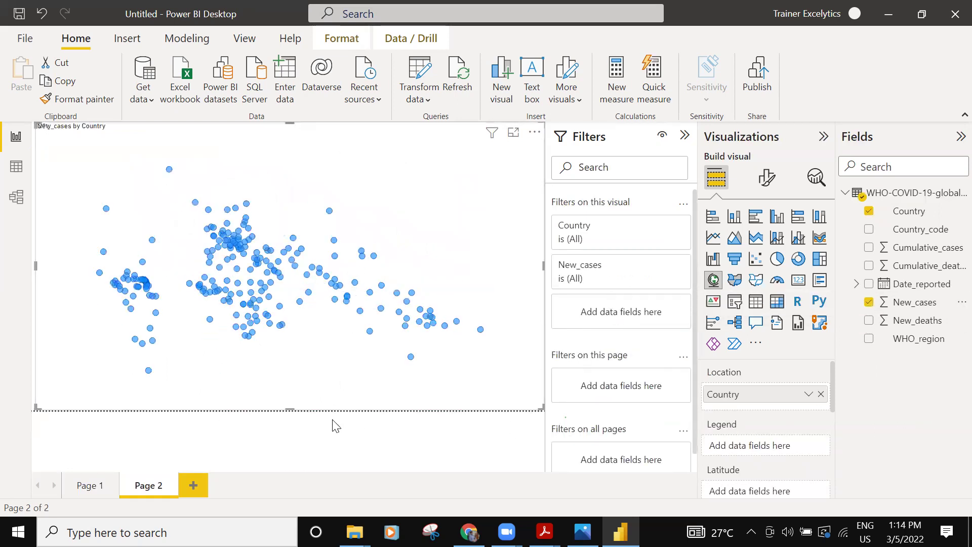
Step: Check the field that sizes the map bubbles and examine India's new cases up close on the map
scroll(787, 459, "down", 3)
scroll(786, 459, "down", 2)
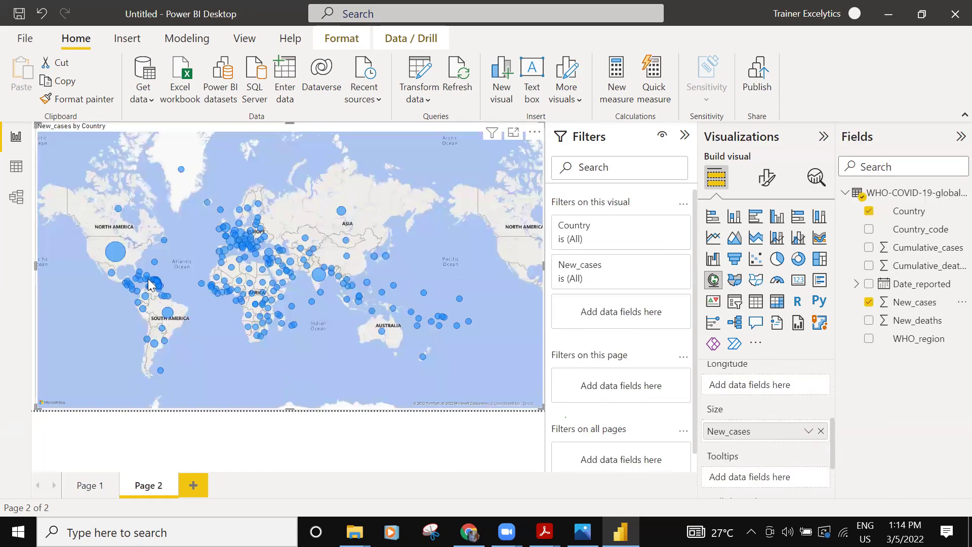
mouse_move(321, 279)
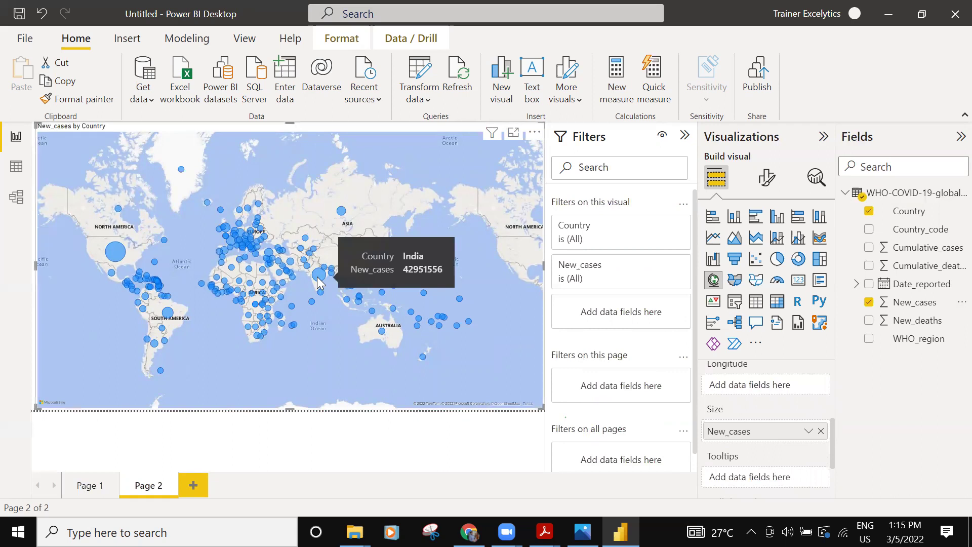
scroll(320, 283, "up", 2)
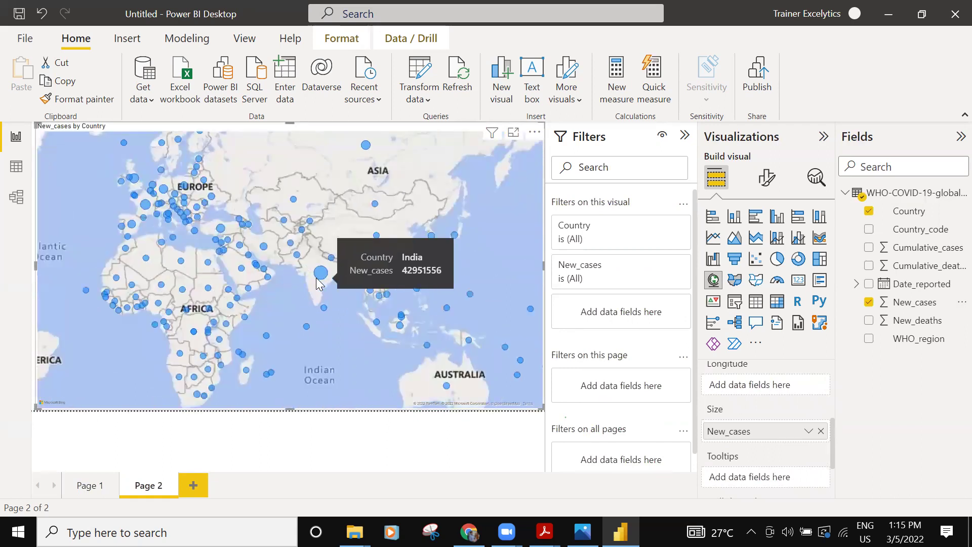
scroll(323, 285, "up", 2)
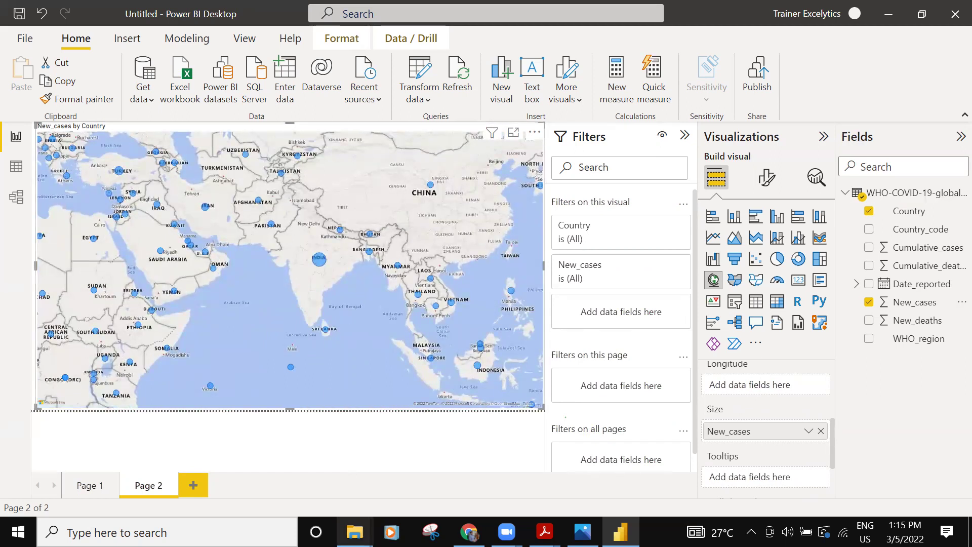
Step: Switch to File Explorer and open "02. Data Analytics & Reporting Profile Roles.pdf" from the Analytics Power Pack folder
mouse_move(354, 532)
left_click(316, 474)
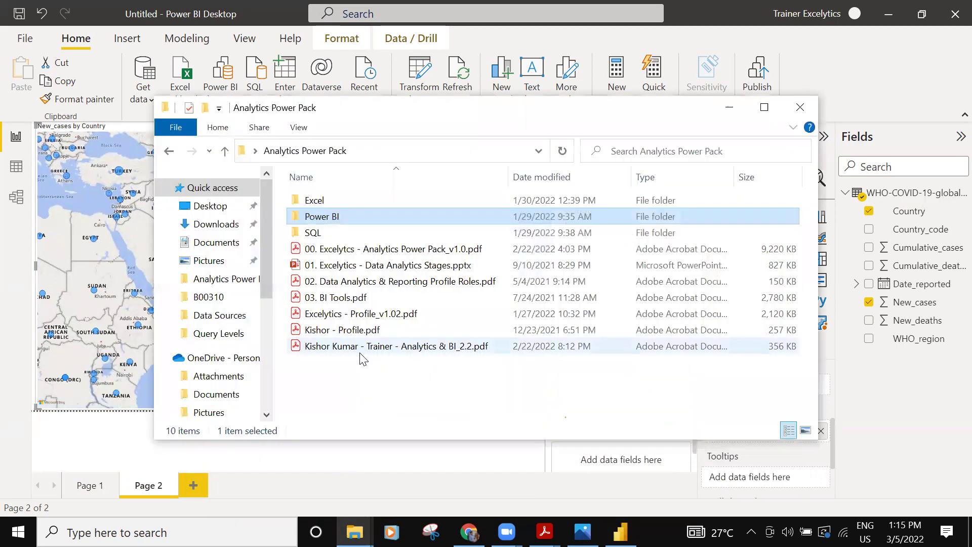
left_click(397, 283)
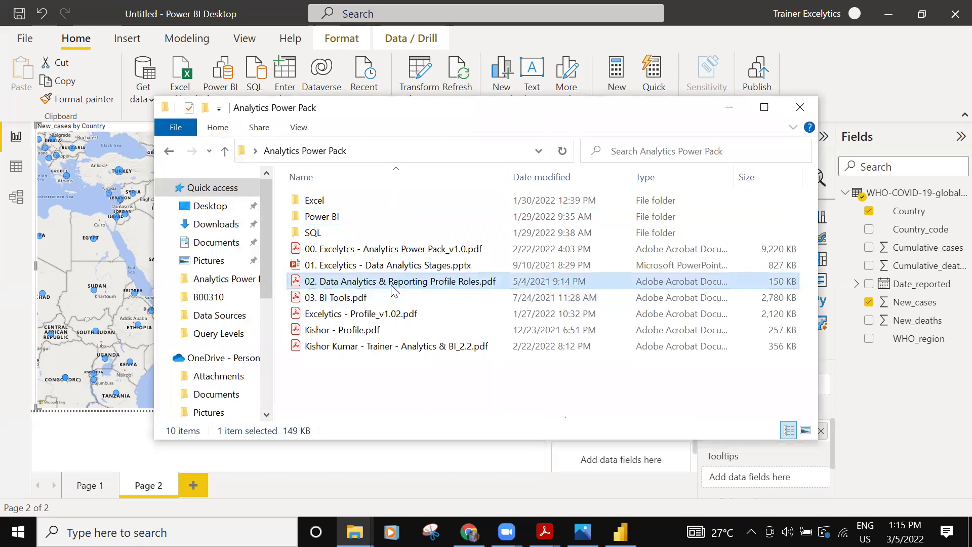
double_click(393, 287)
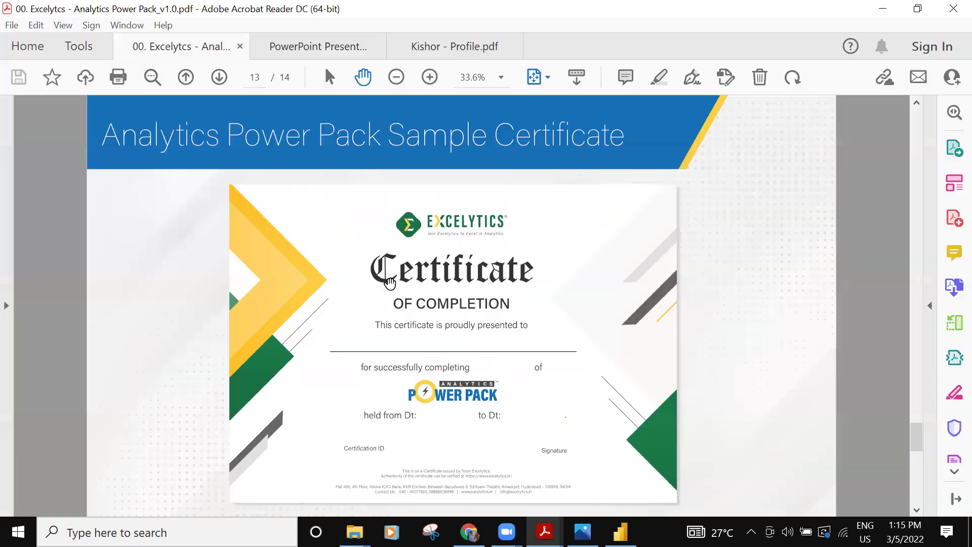